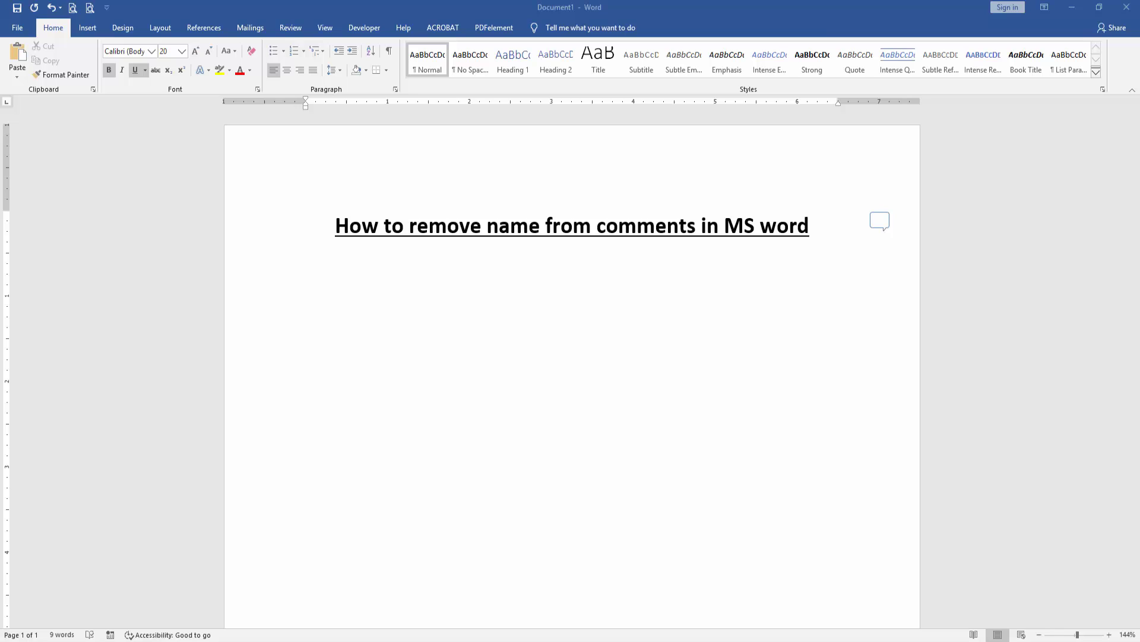
Show the heading's comment on 'comments', attributed to author 'Administrator'.
left_click(489, 343)
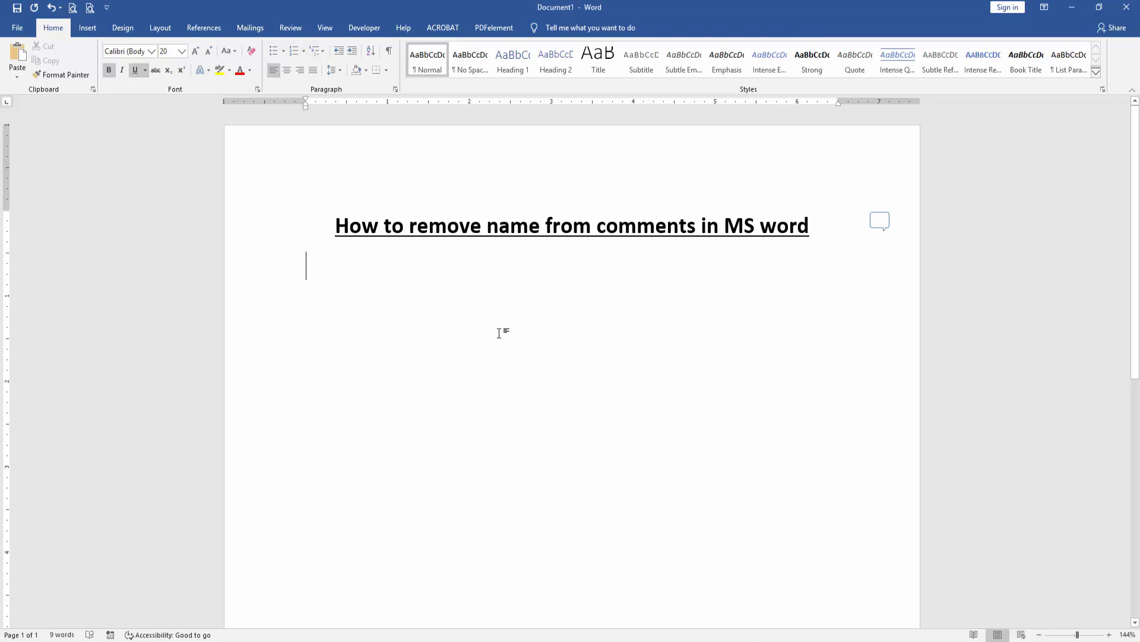
left_click(509, 226)
left_click(875, 223)
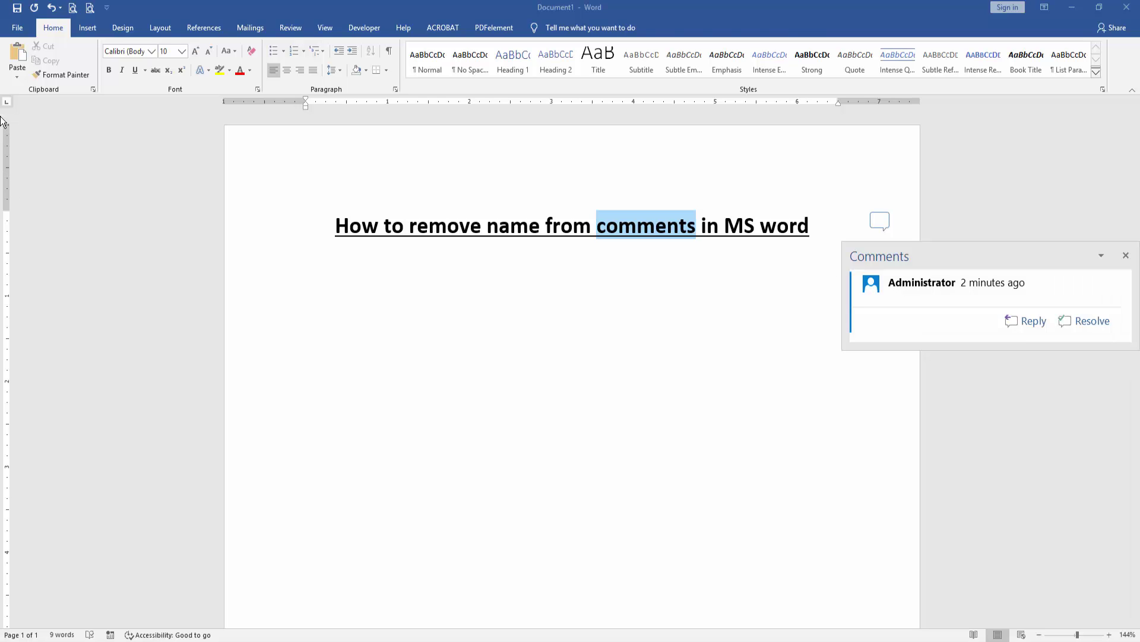
Launch Inspect Document from File > Info > Check for Issues, reaching the save-first prompt.
left_click(20, 31)
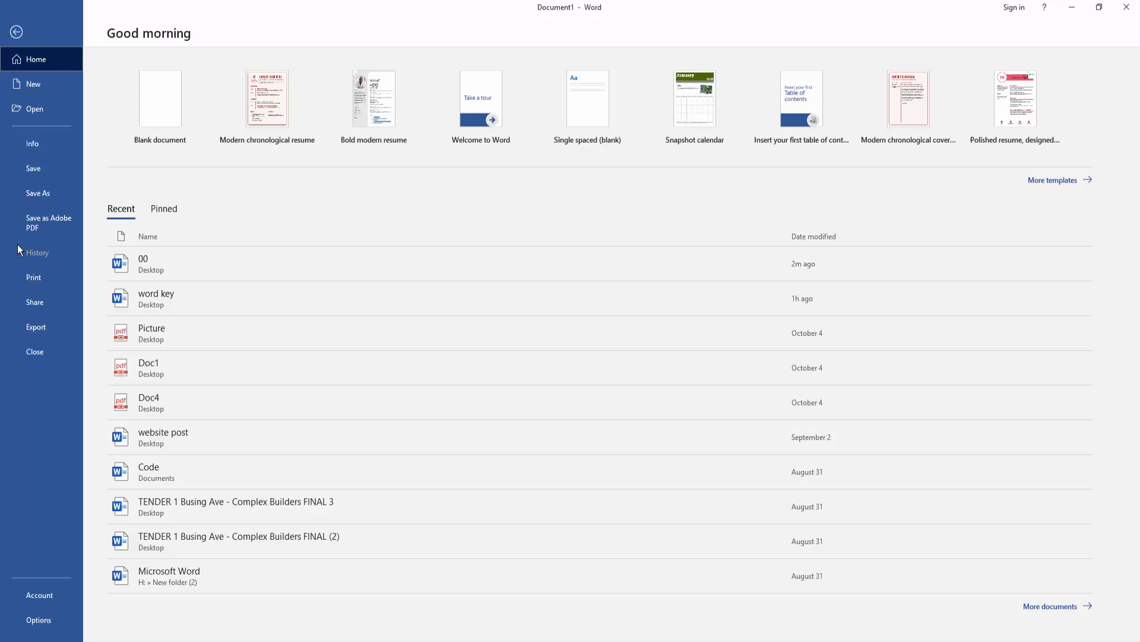
left_click(45, 144)
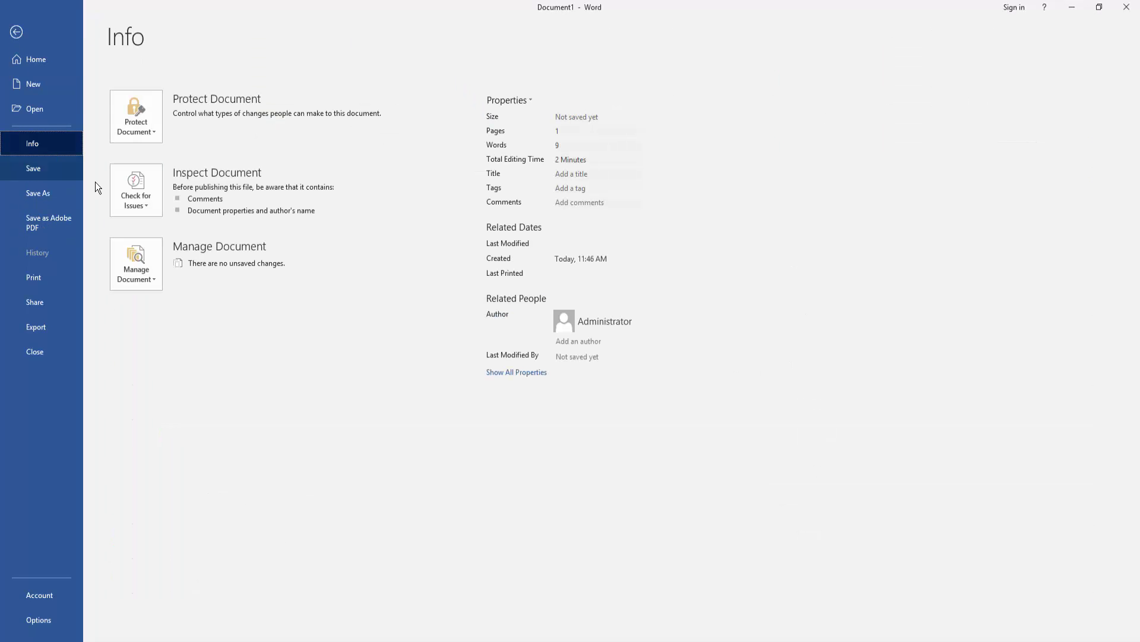
left_click(130, 197)
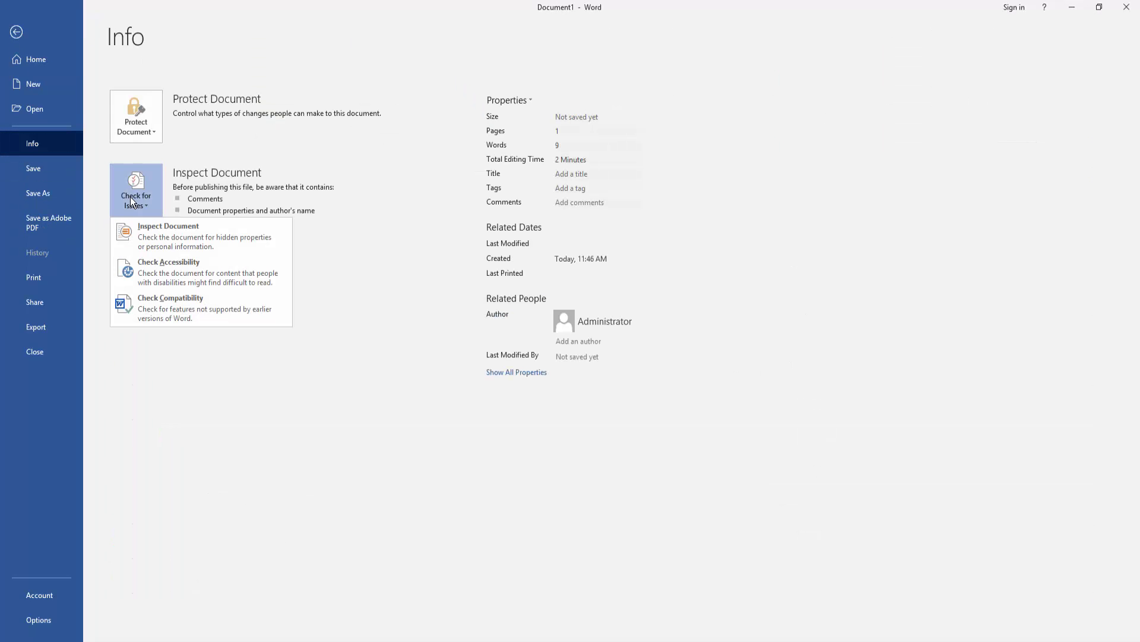
left_click(164, 231)
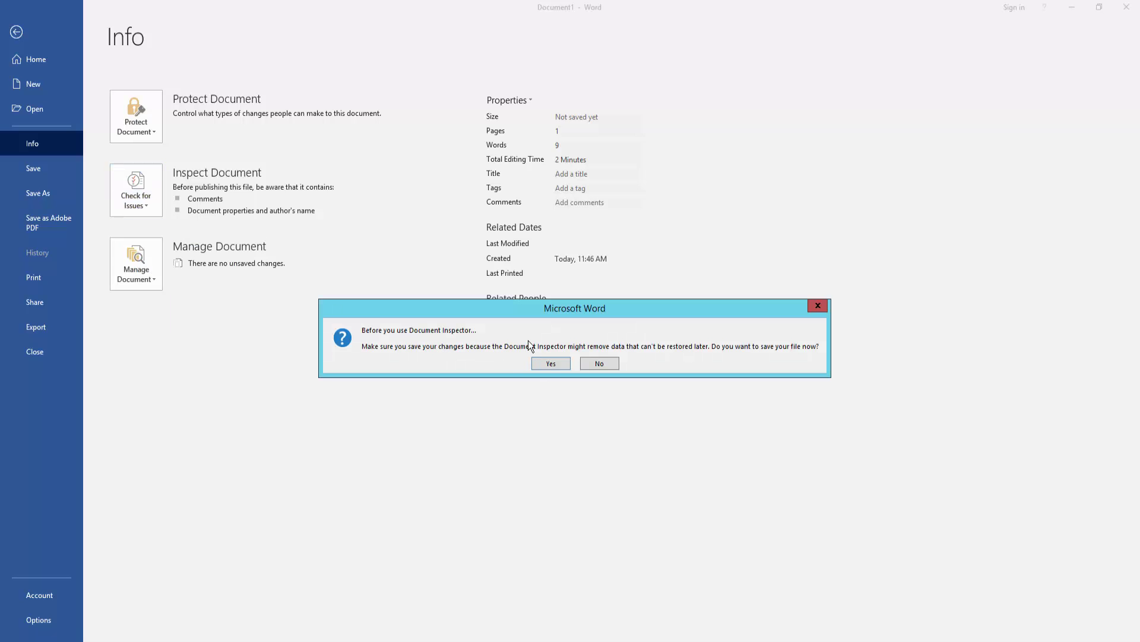
Save the document to the Desktop as '12' so the Document Inspector can open.
left_click(550, 364)
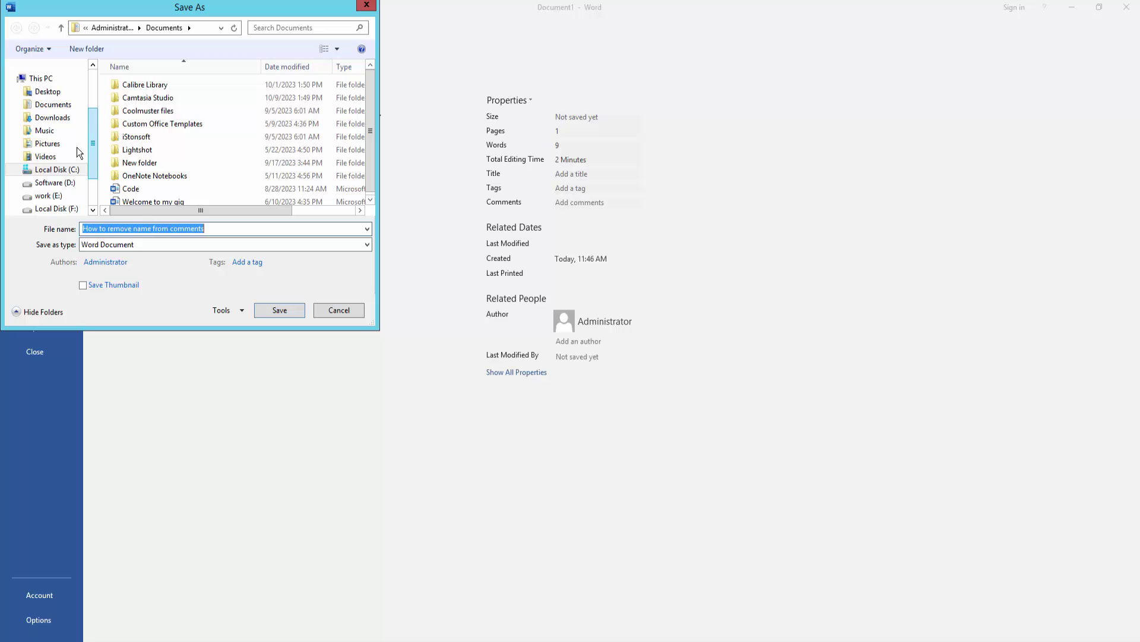
left_click(47, 91)
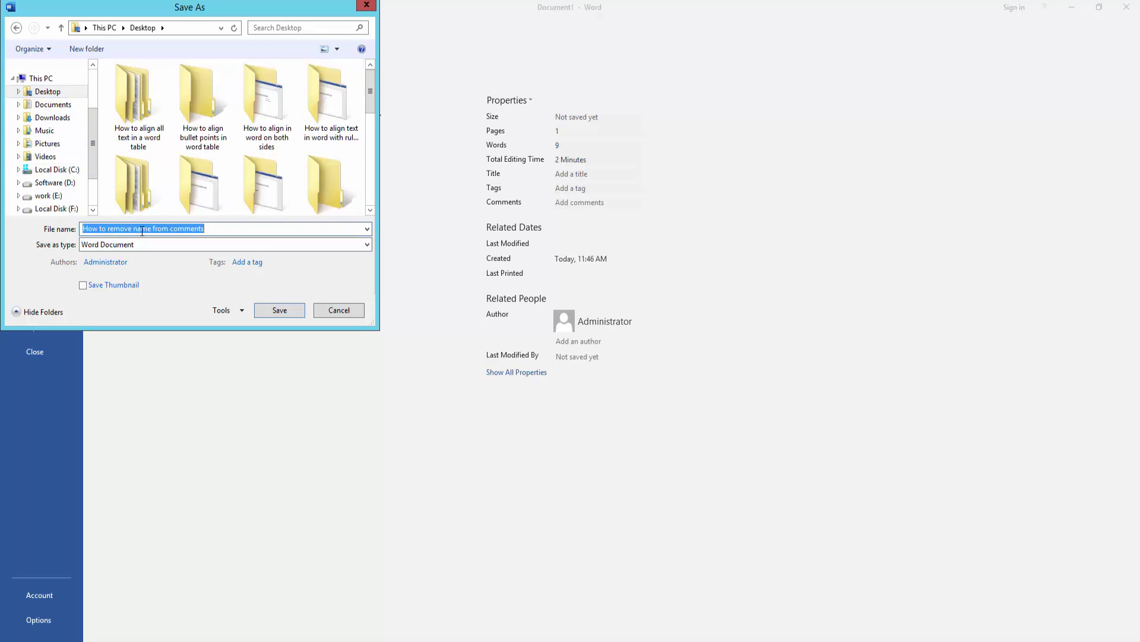
type("12")
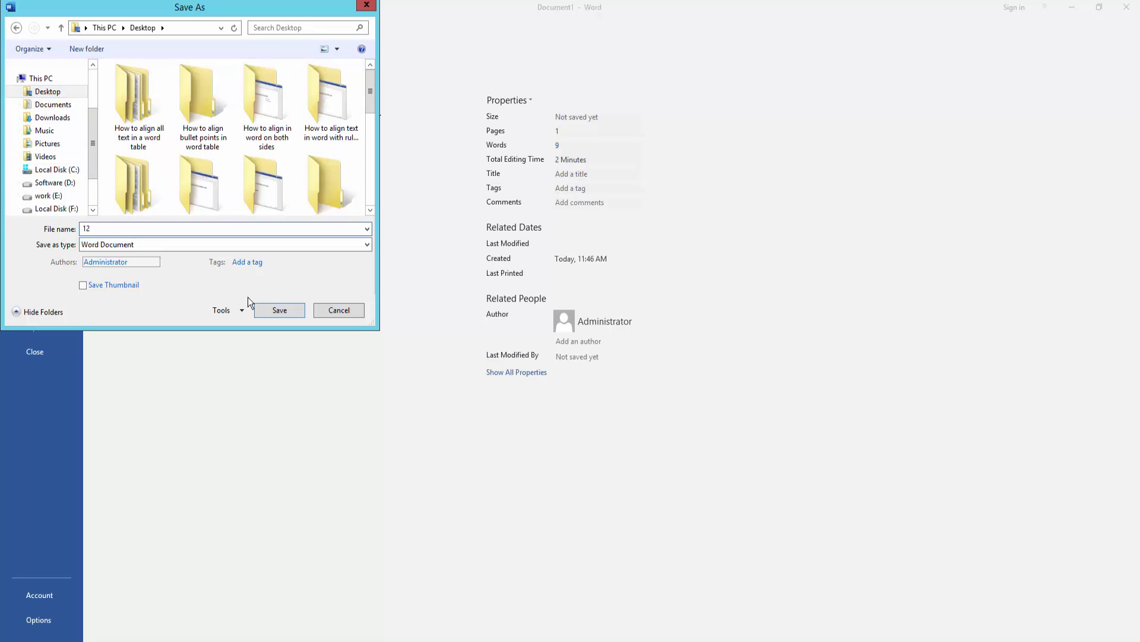
left_click(279, 310)
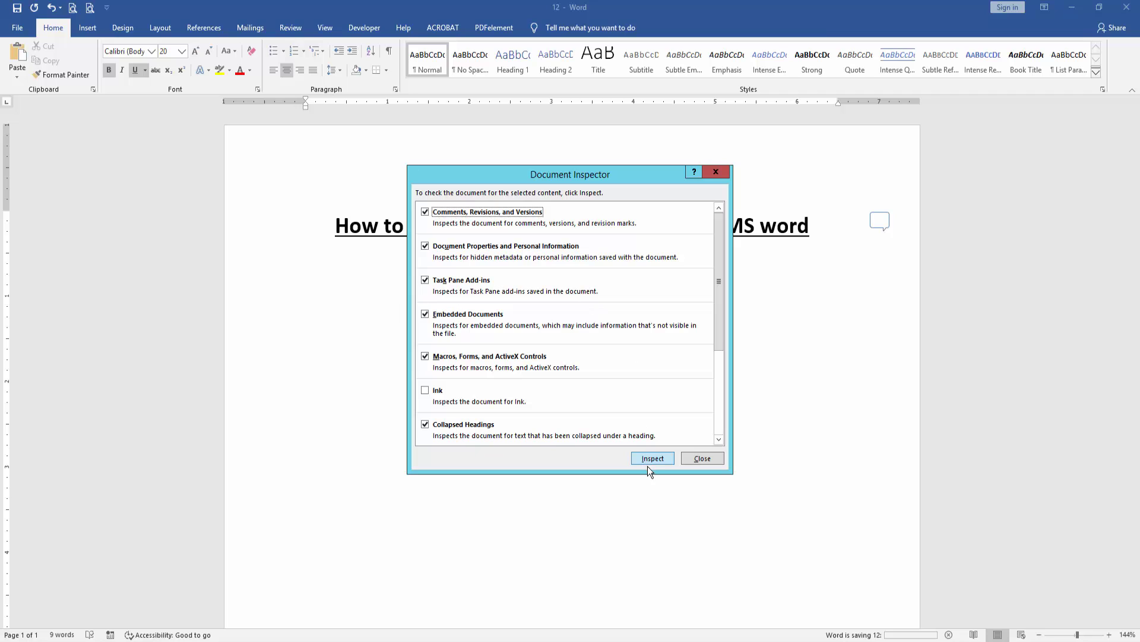
Inspect, remove all Document Properties and Personal Information, reinspect to confirm, then close the inspector.
left_click(653, 457)
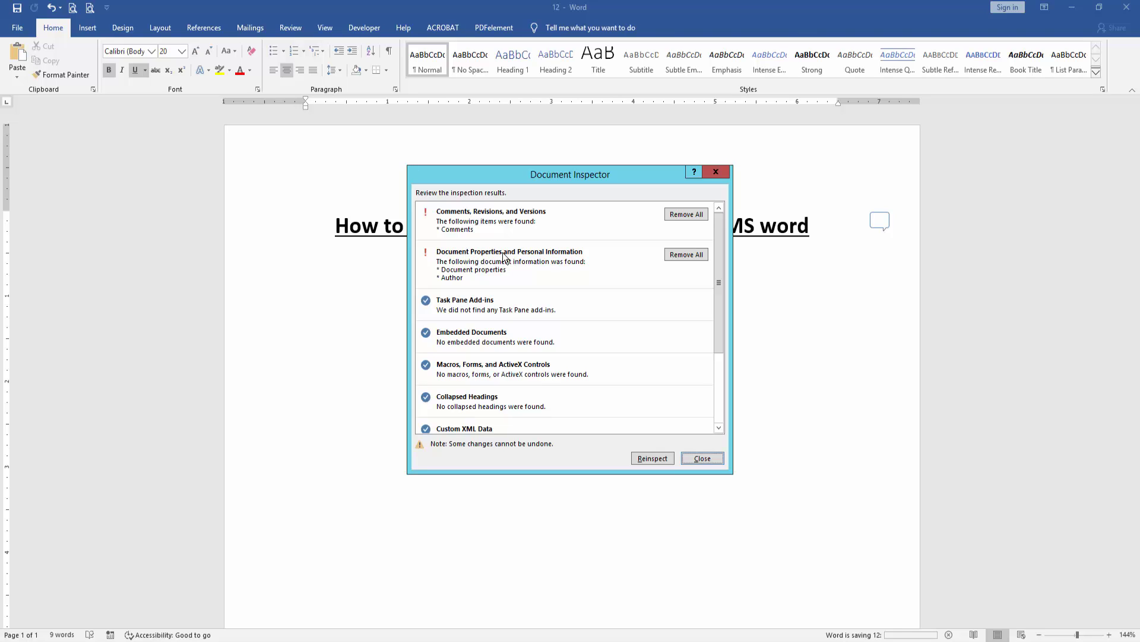
left_click(686, 255)
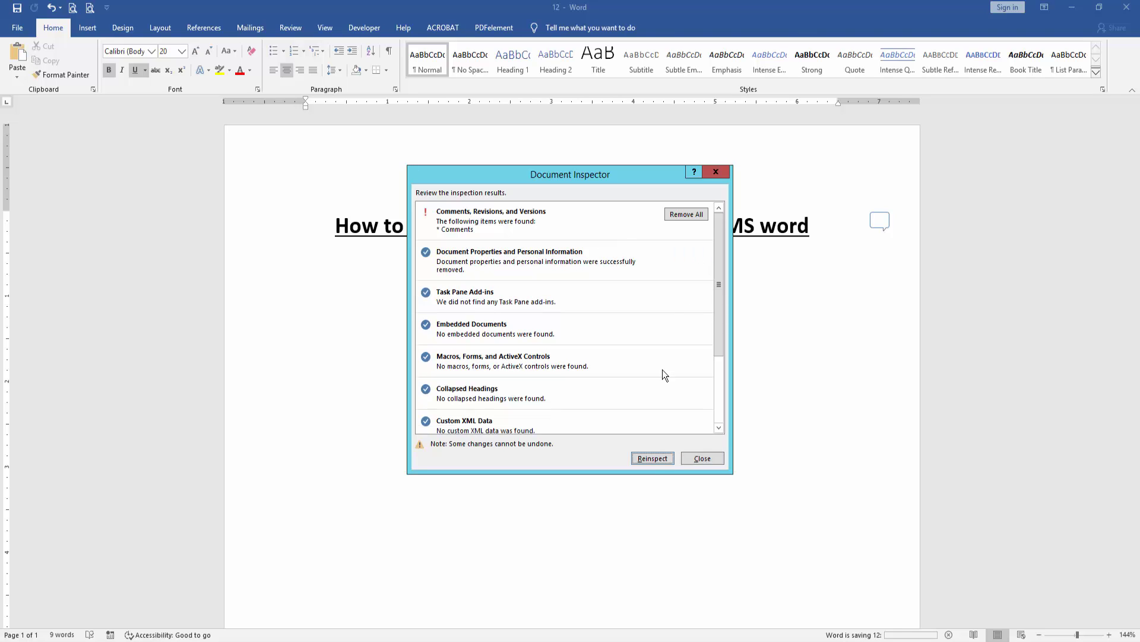
left_click(654, 458)
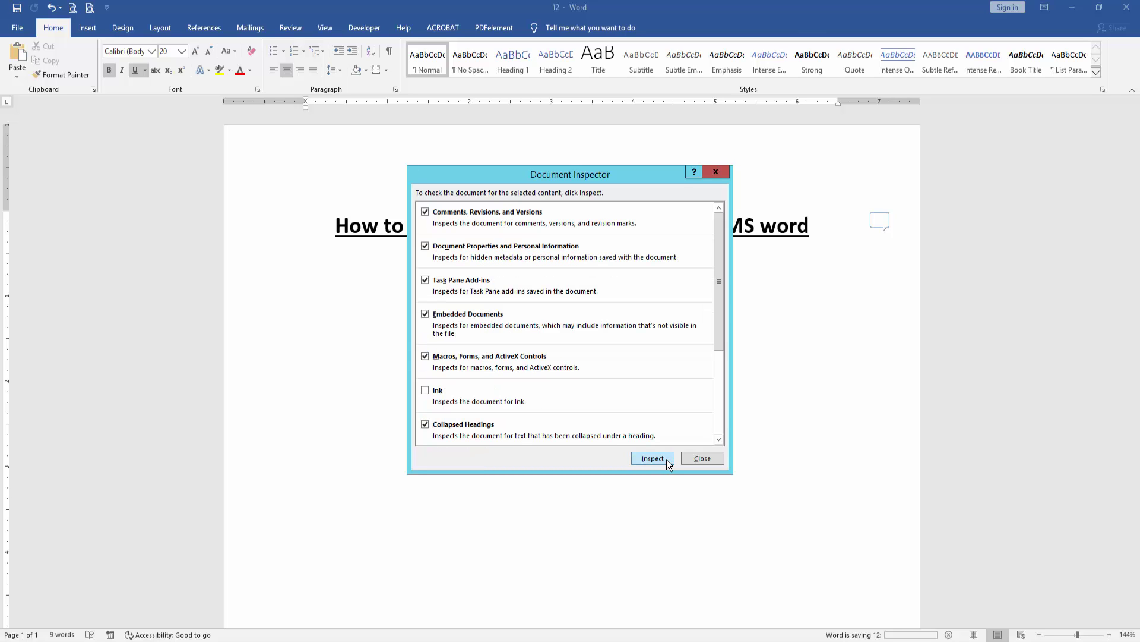
left_click(652, 458)
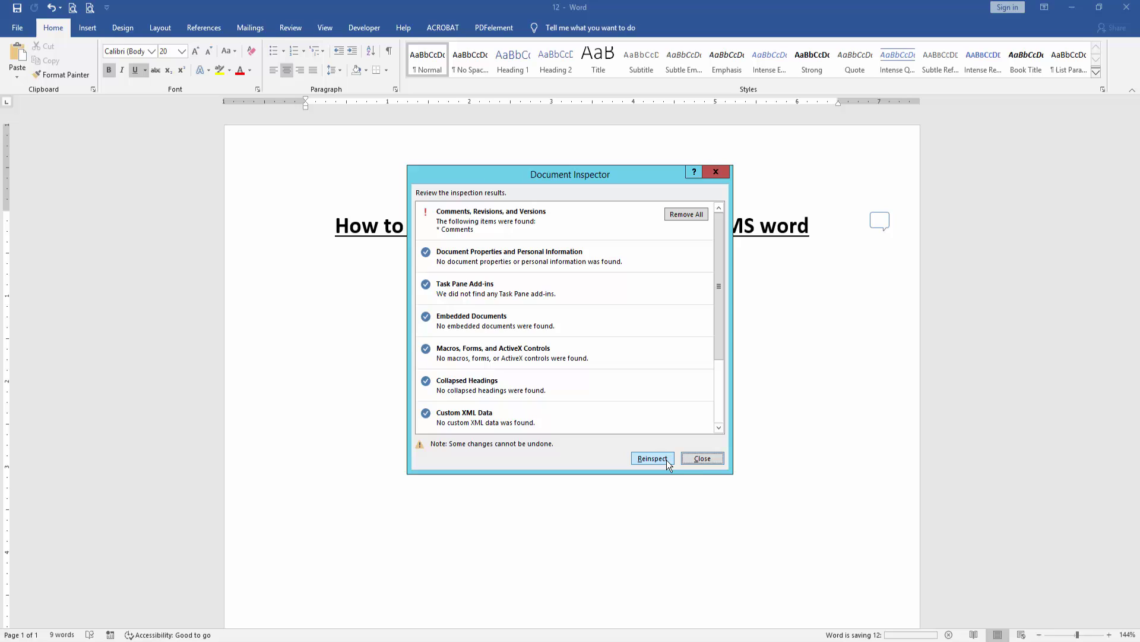
left_click(702, 458)
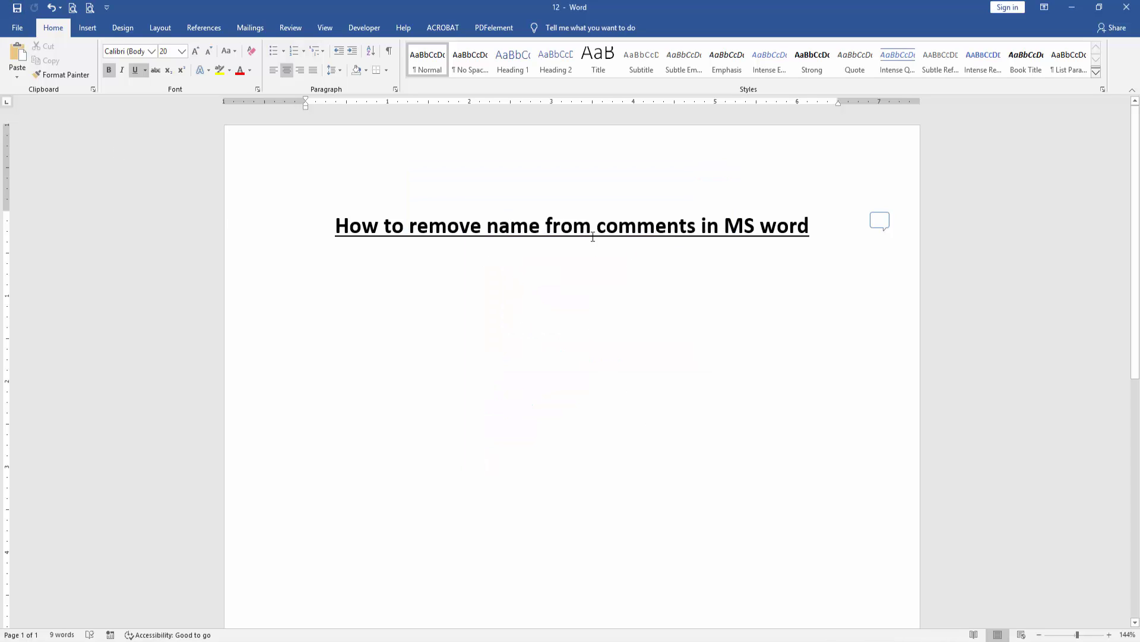
left_click(880, 221)
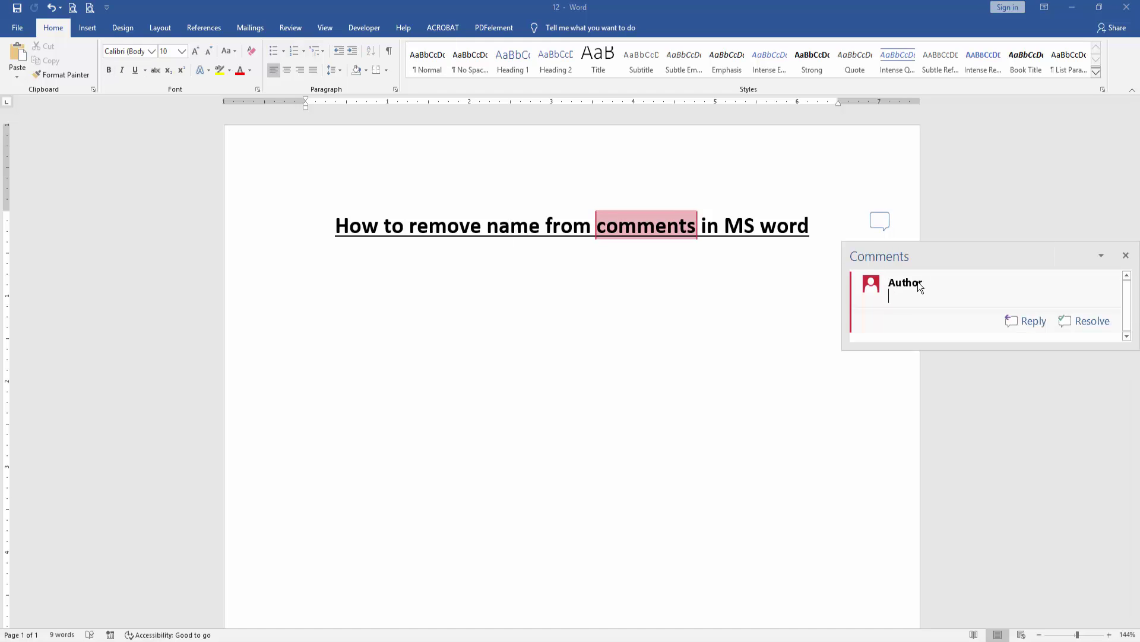
mouse_move(905, 283)
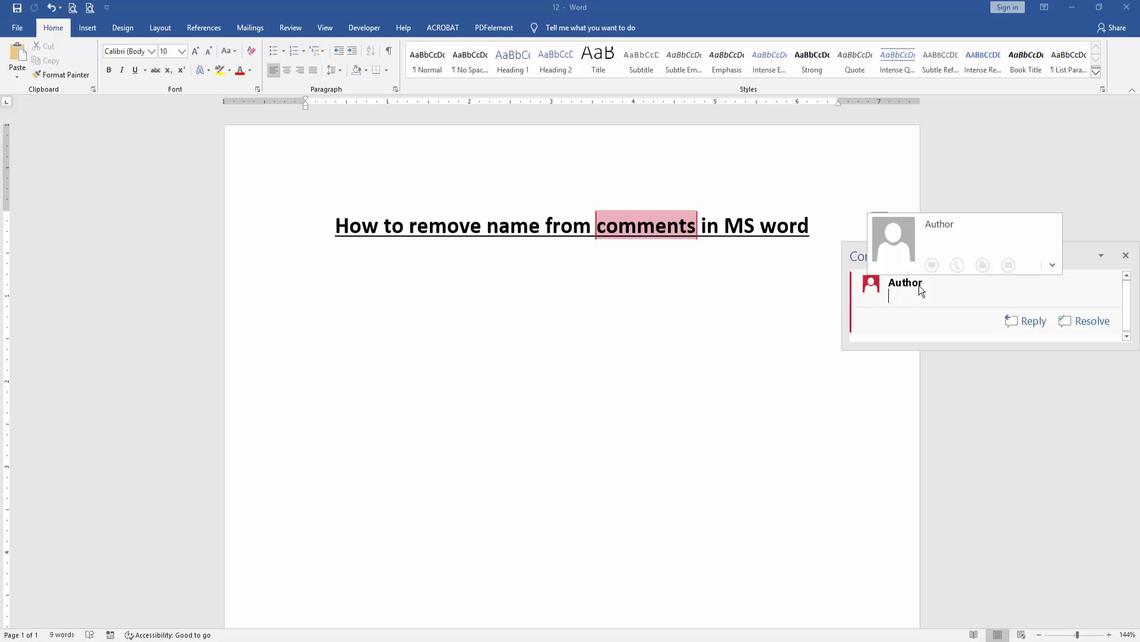
left_click(713, 267)
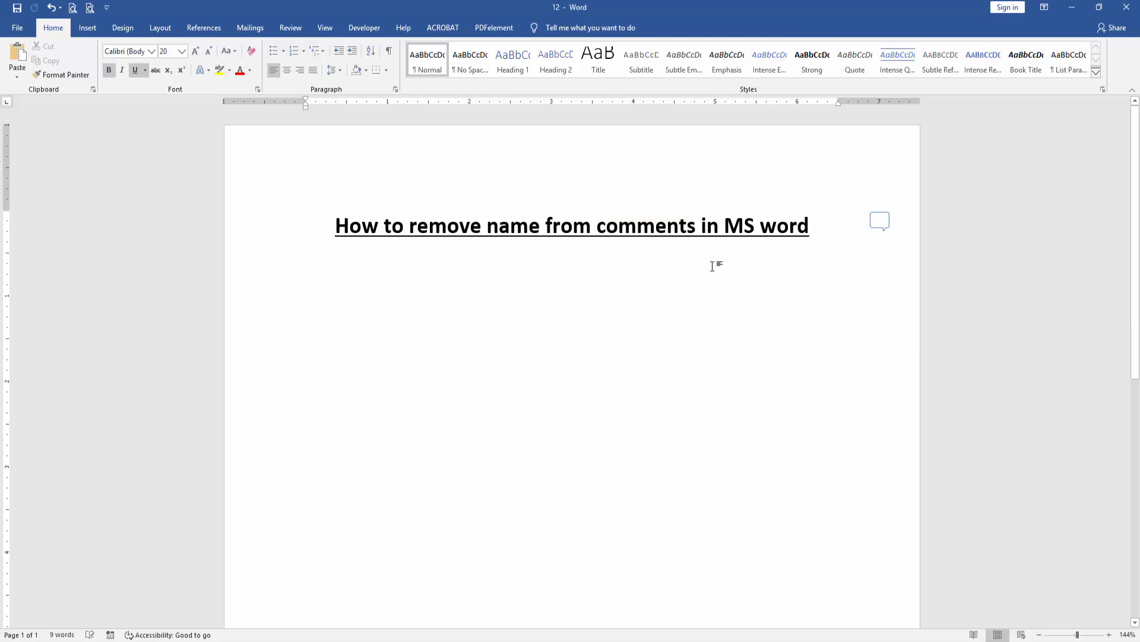